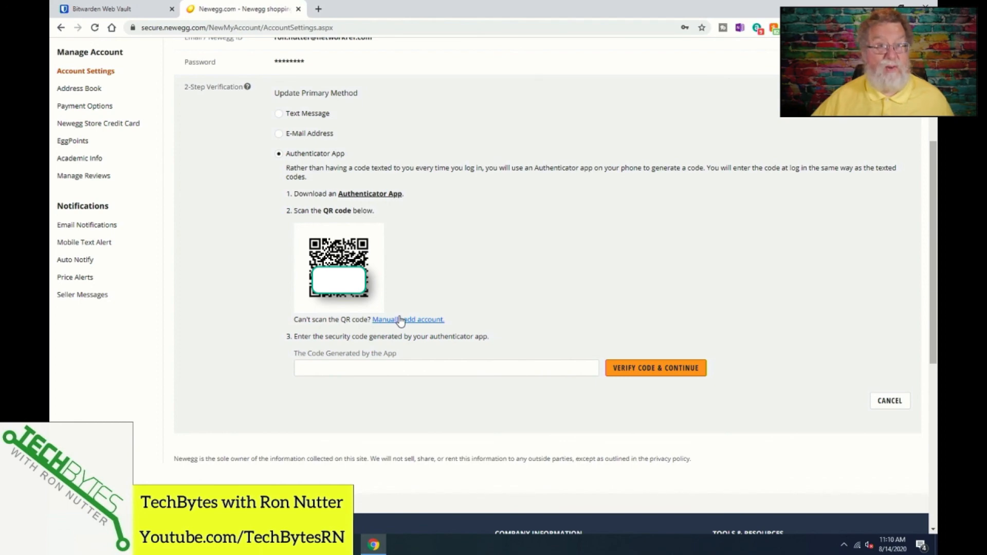
# Copy the setup key shown in Newegg's Manually Add Account dialog
pyautogui.click(401, 319)
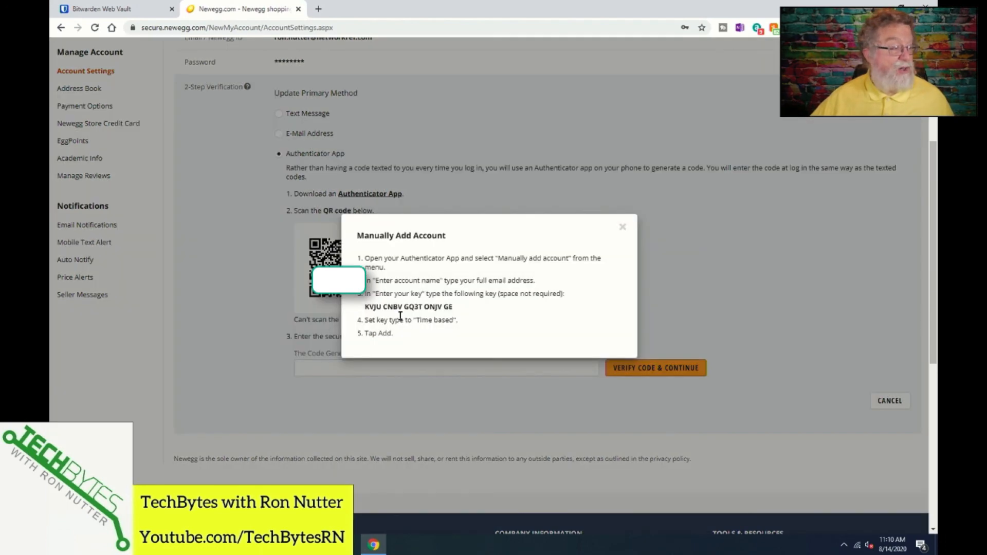
pyautogui.click(623, 230)
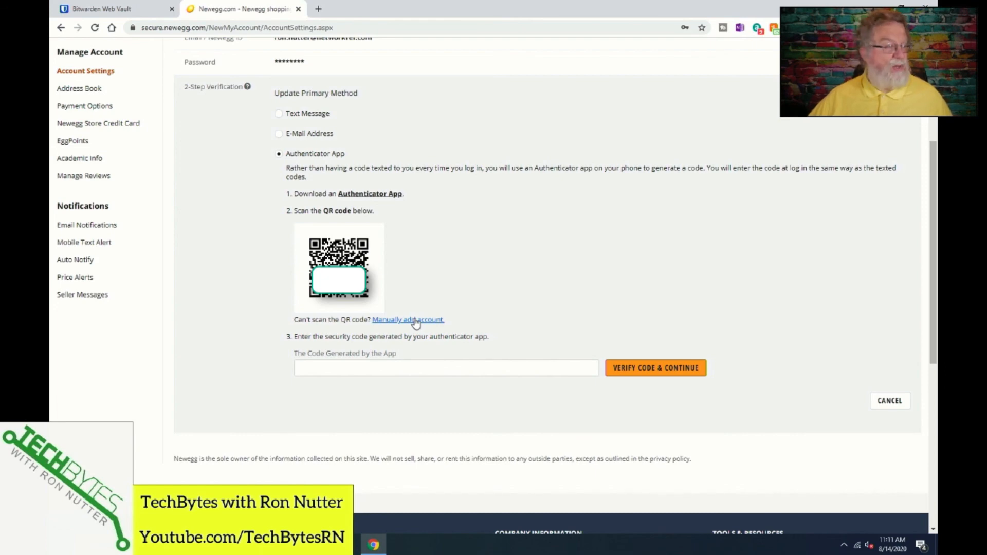
pyautogui.click(416, 321)
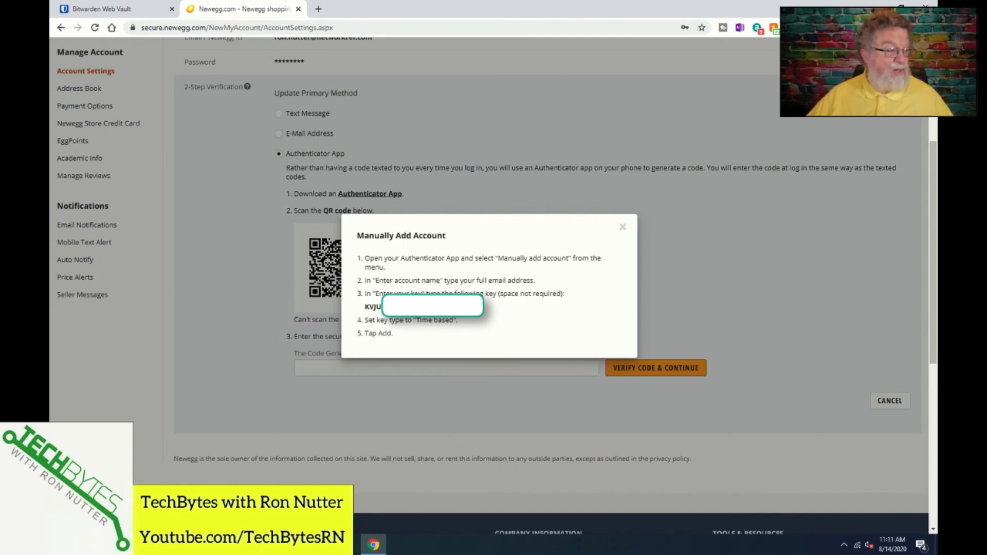
pyautogui.moveTo(382, 307); pyautogui.dragTo(366, 307)
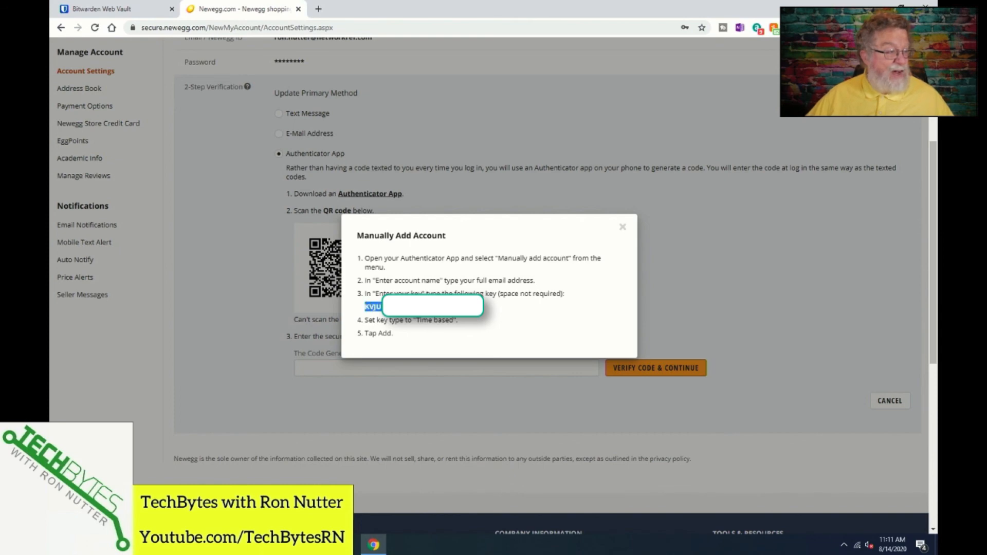
pyautogui.rightClick(393, 308)
pyautogui.click(404, 315)
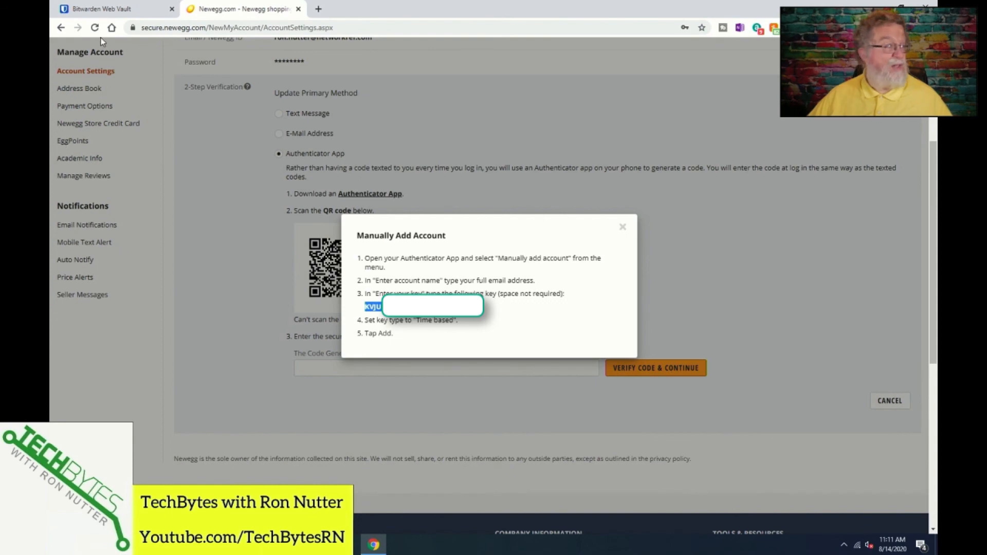
# Unlock the Bitwarden vault with the master password
pyautogui.click(105, 12)
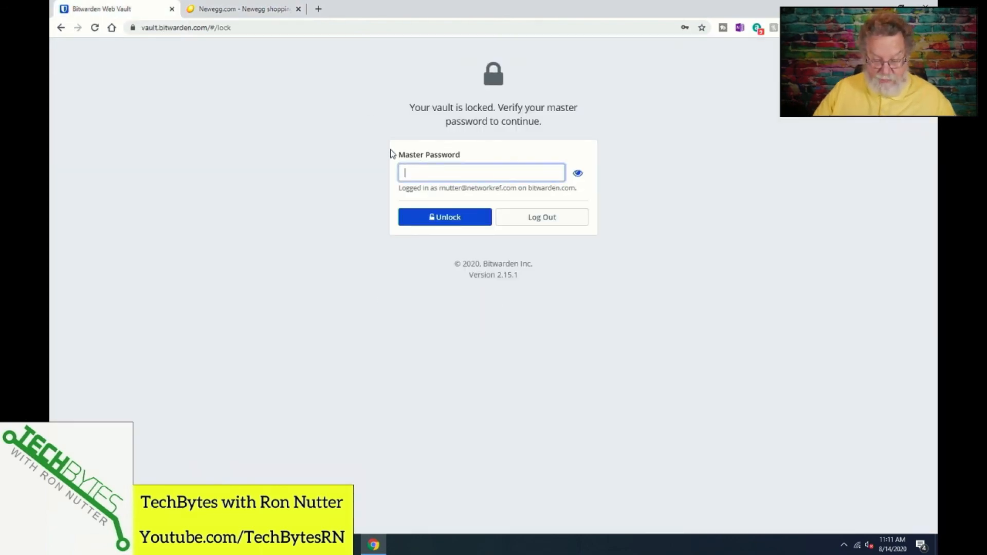
pyautogui.write('••••••••••')
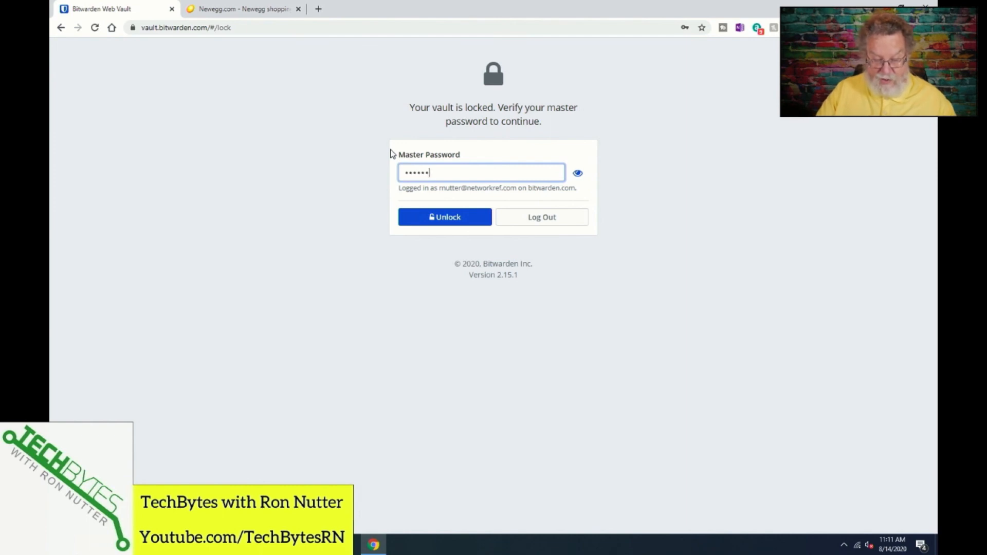
pyautogui.click(446, 217)
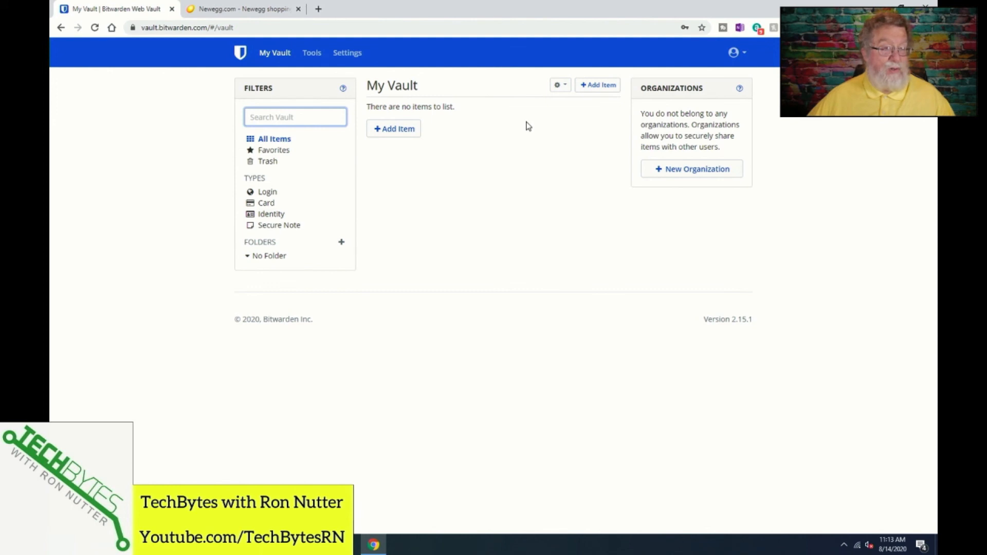
# Create a login item named 'Newegg' with the account e-mail, password and pasted authenticator key
pyautogui.click(403, 130)
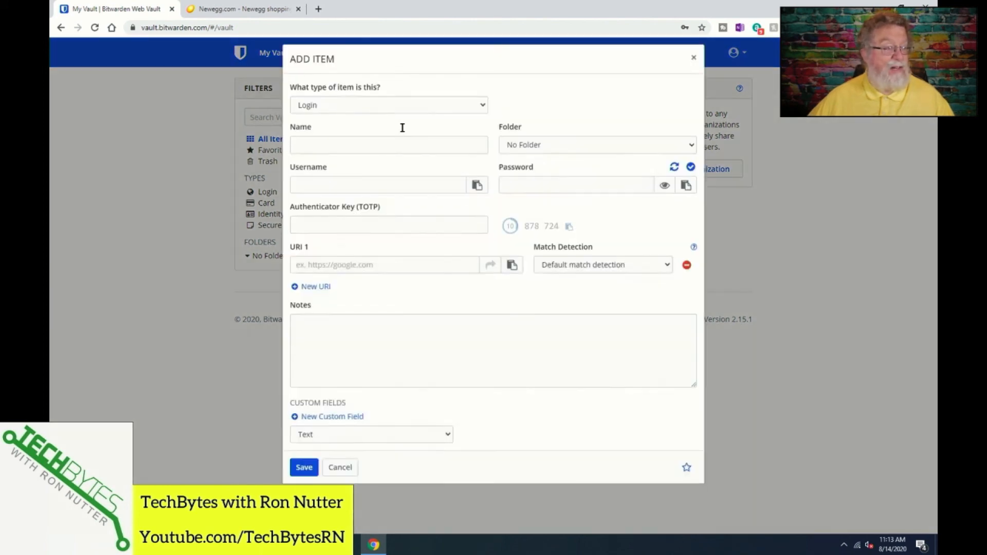
pyautogui.click(386, 152)
pyautogui.write('Ne')
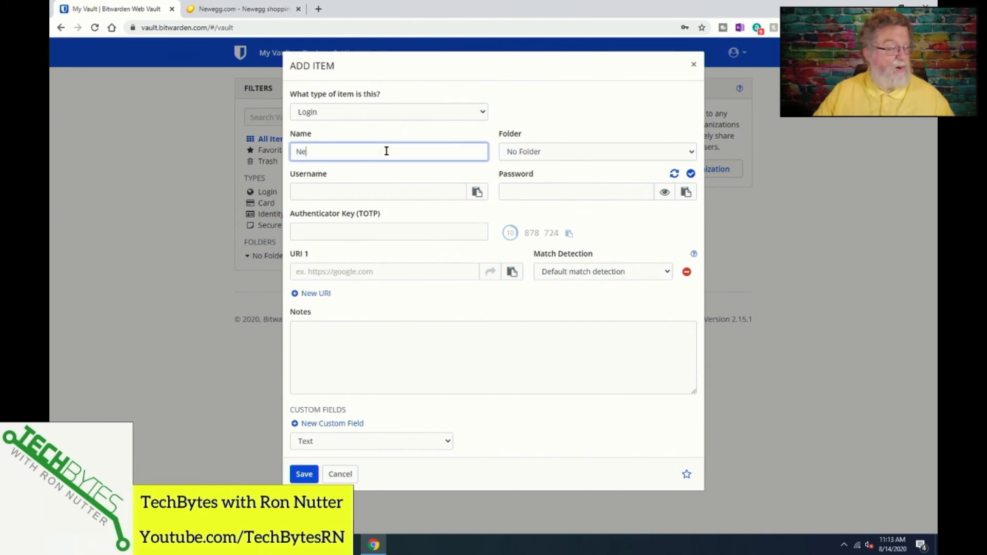
pyautogui.write('wegg')
pyautogui.press('Tab')
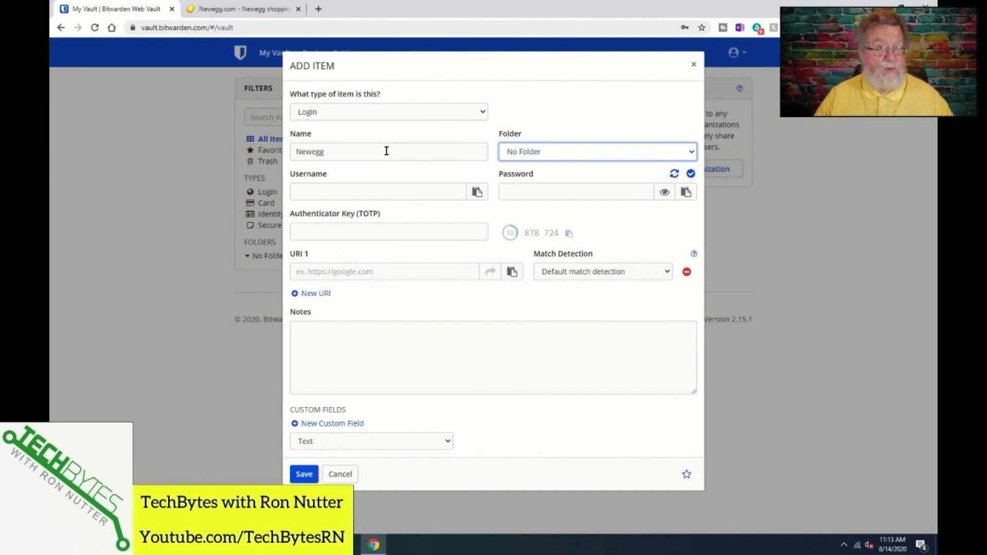
pyautogui.press('Tab')
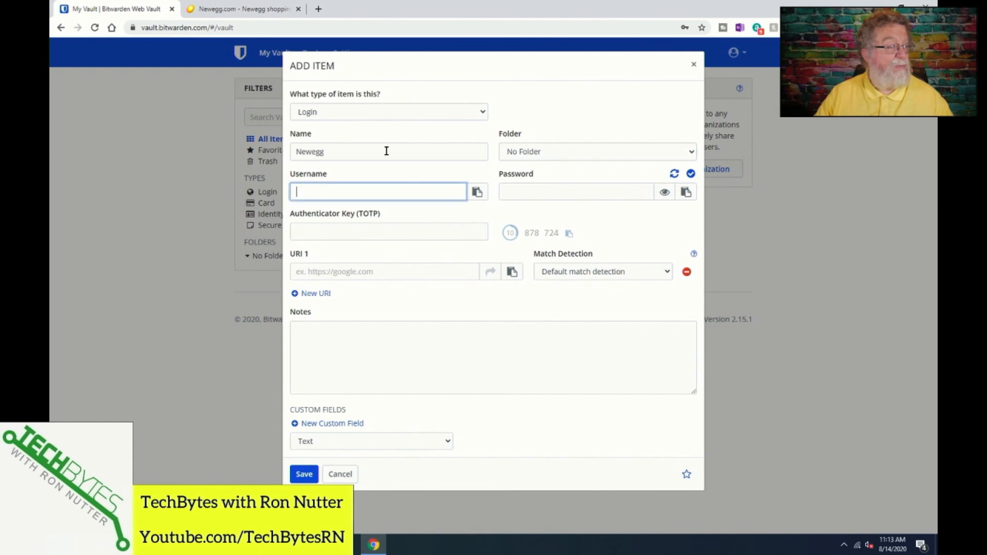
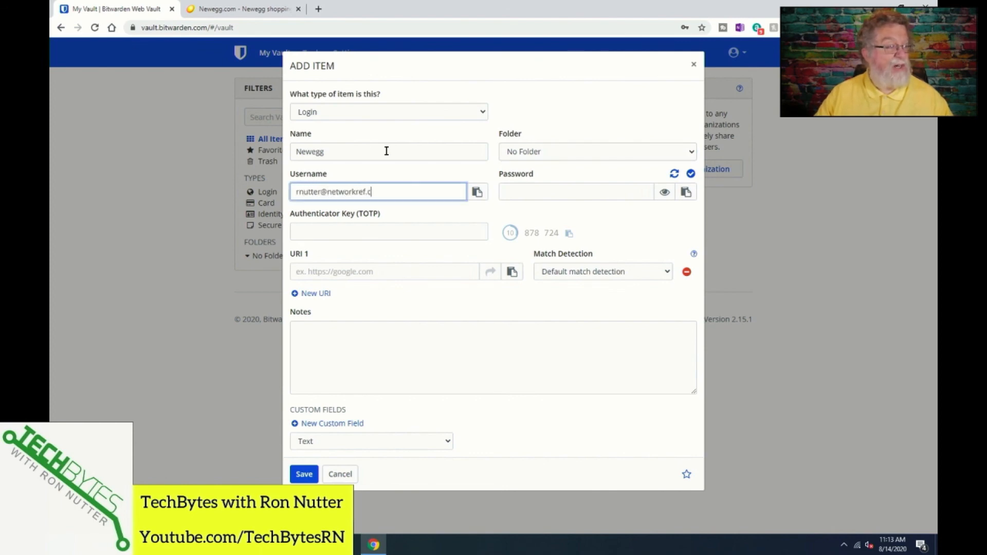
pyautogui.press('Tab')
pyautogui.press('Tab')
pyautogui.press('Tab')
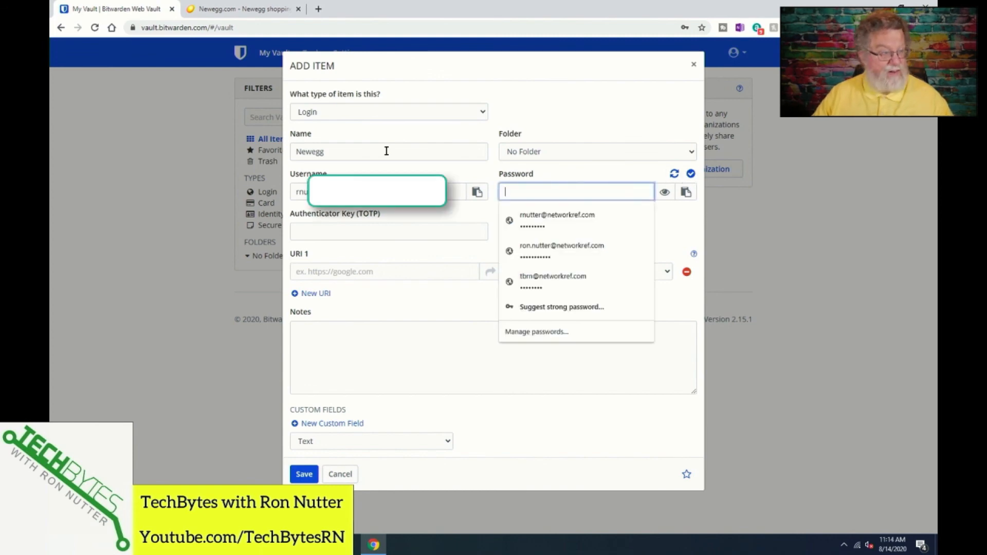
pyautogui.write('•••')
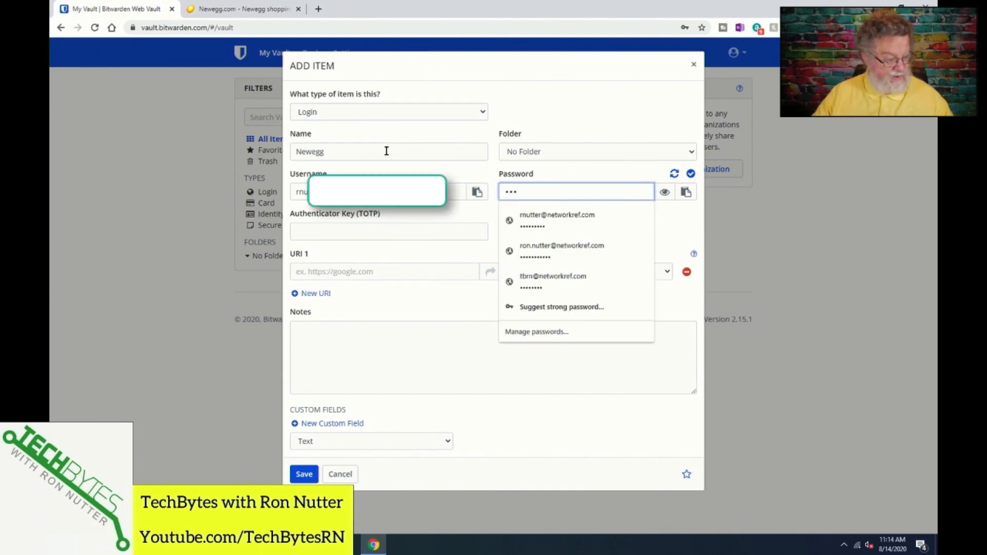
pyautogui.write('••••')
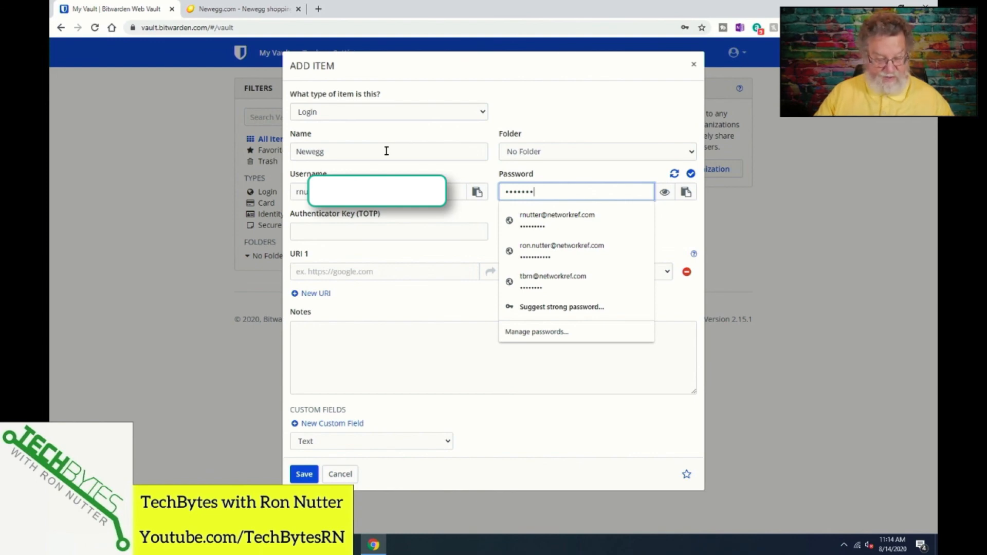
pyautogui.write('•••')
pyautogui.press('Tab')
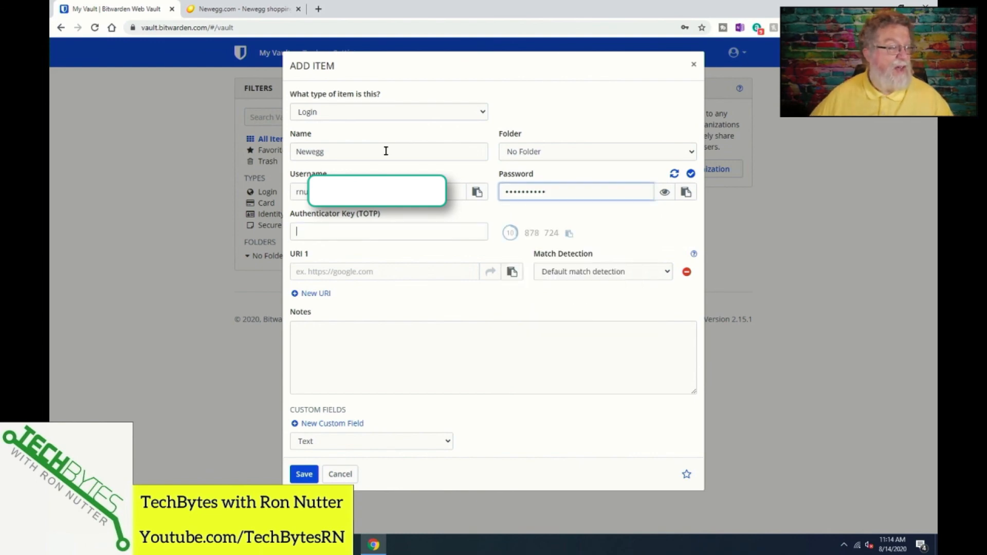
pyautogui.hotkey('ctrl', 'v')
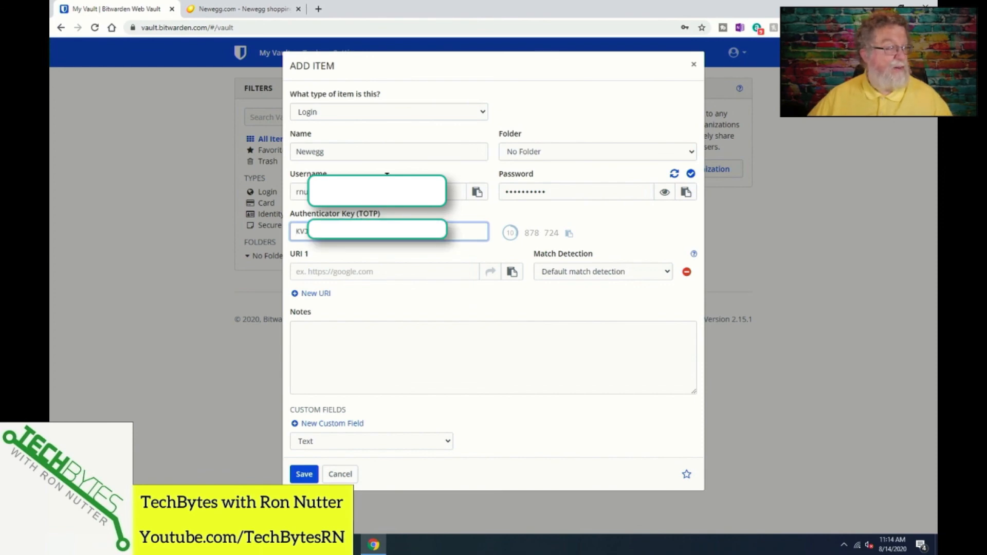
pyautogui.click(254, 13)
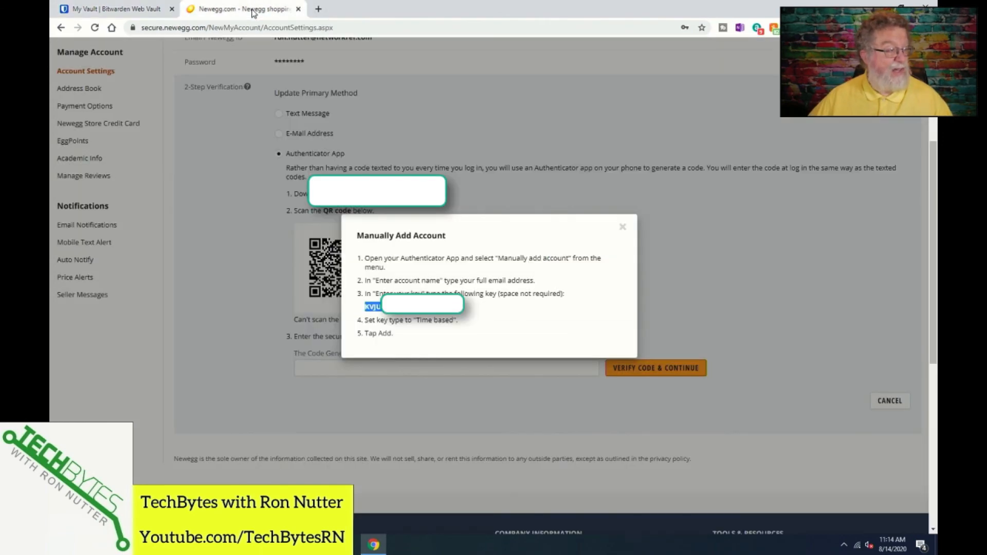
pyautogui.click(147, 13)
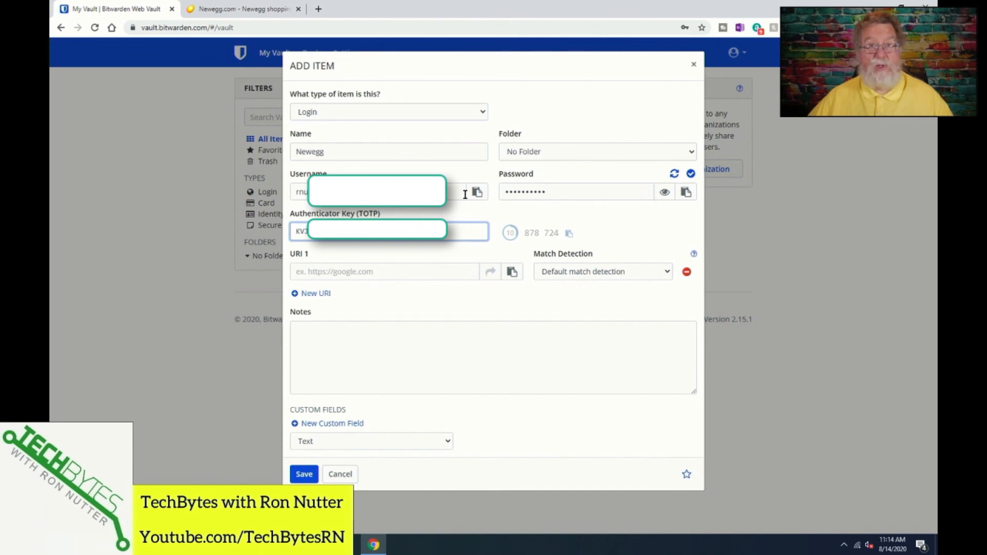
pyautogui.click(398, 278)
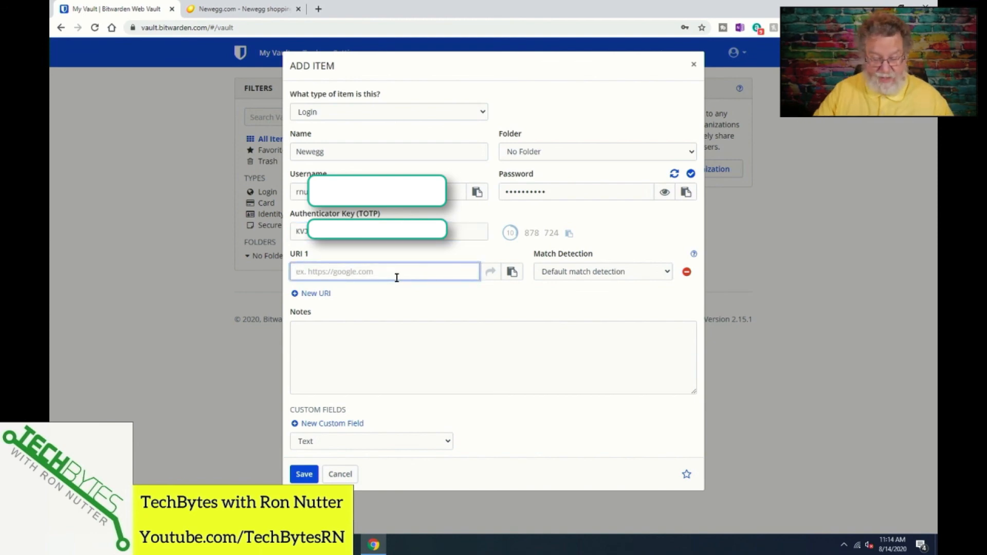
pyautogui.write('https://')
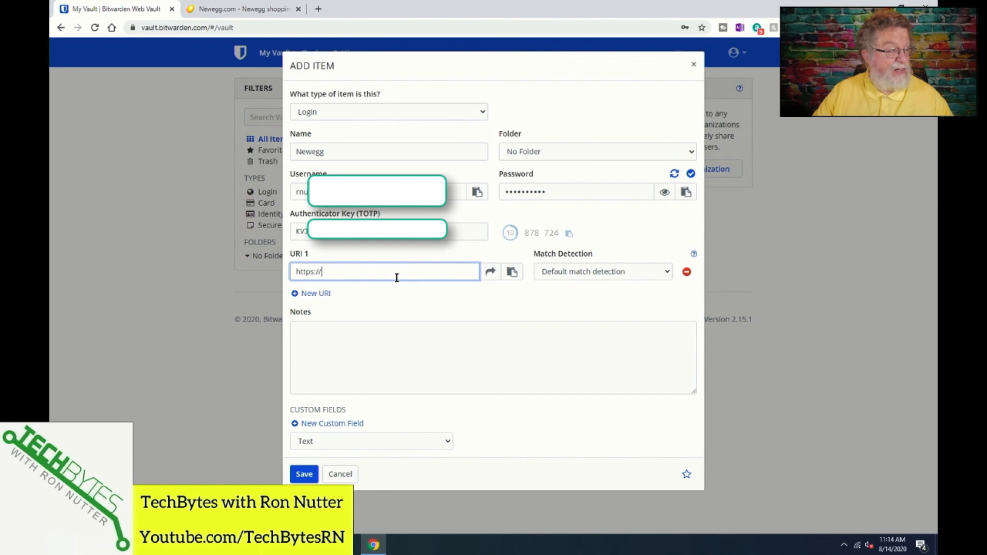
pyautogui.write('www.new')
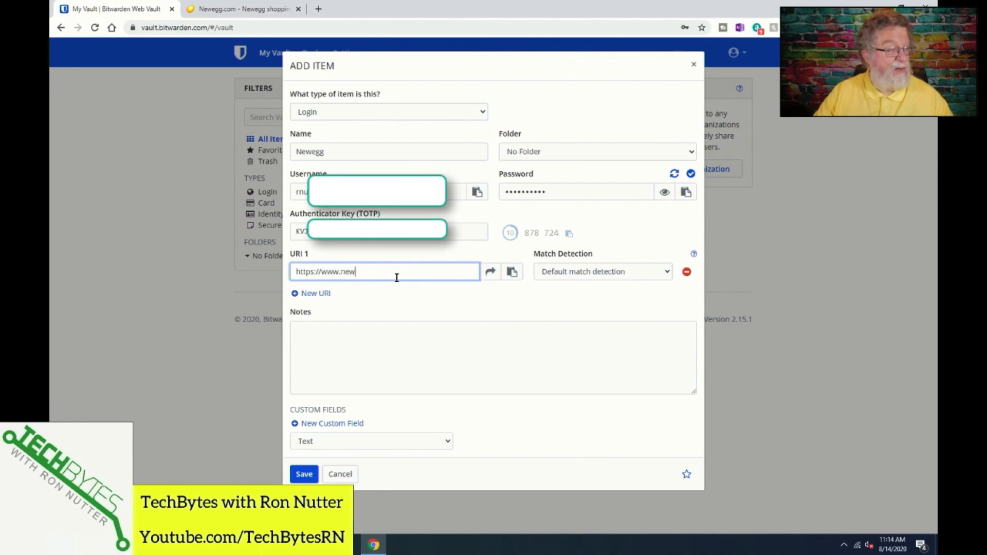
pyautogui.write('egg.com')
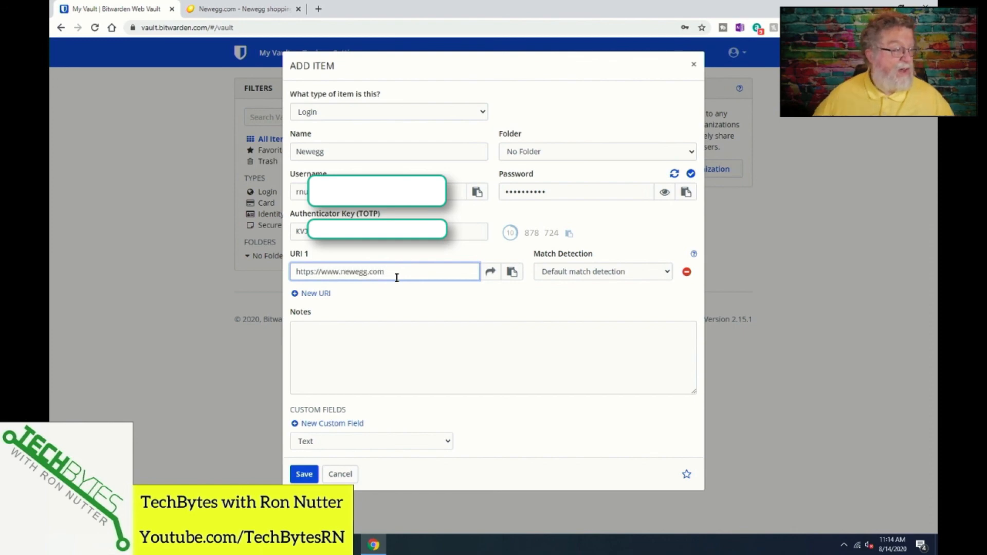
pyautogui.click(300, 477)
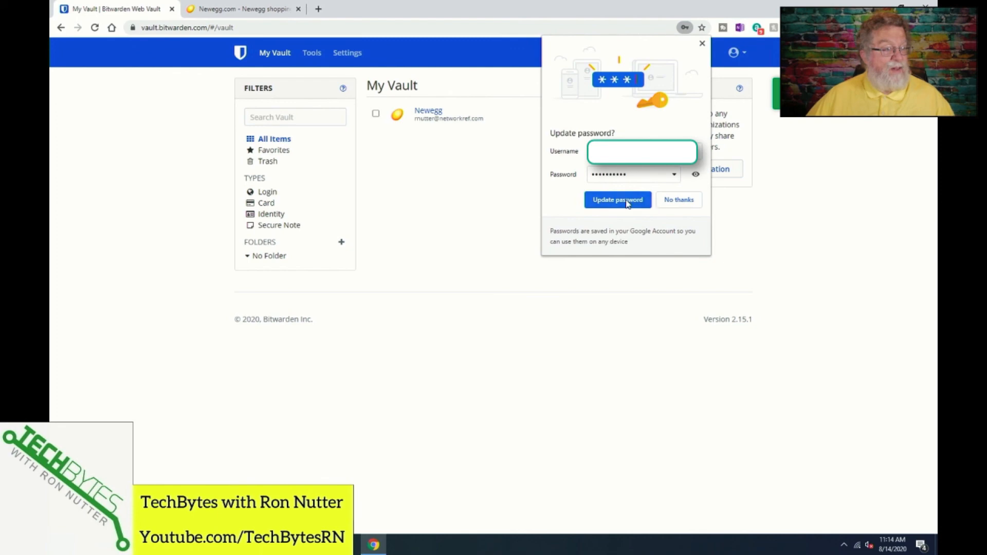
# Decline Chrome's password update and open the saved Newegg item for editing
pyautogui.click(679, 199)
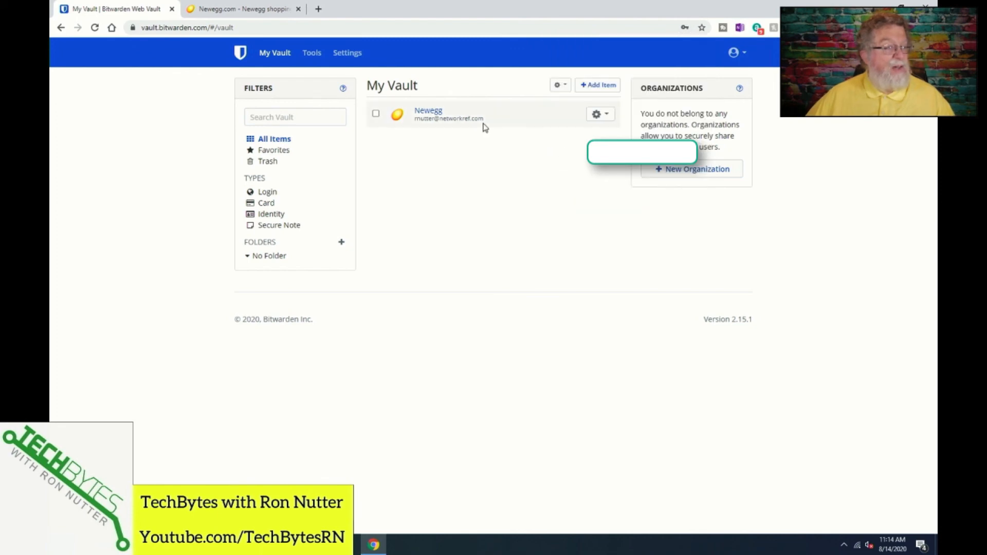
pyautogui.click(440, 116)
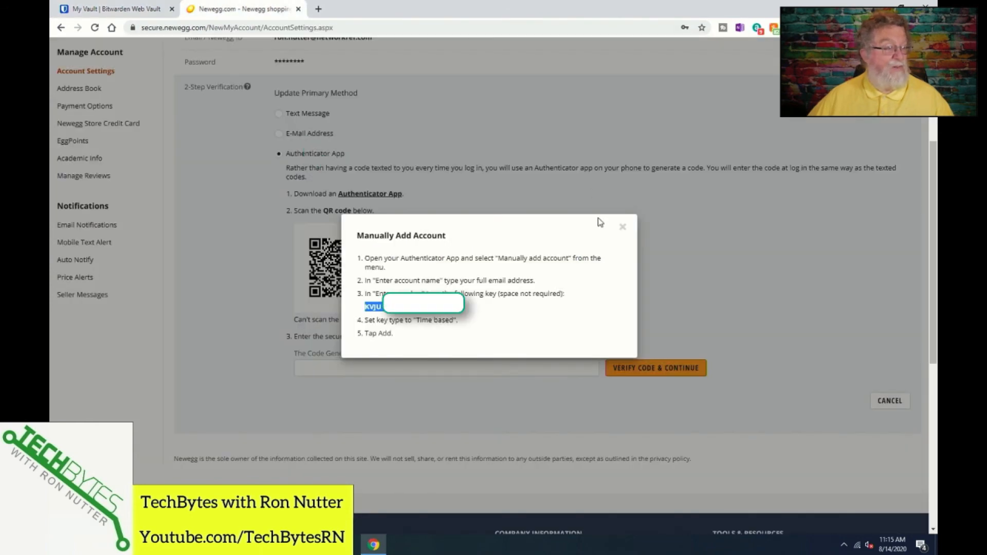
# Close the manual key dialog and copy the current TOTP code from the Bitwarden Newegg item
pyautogui.click(622, 227)
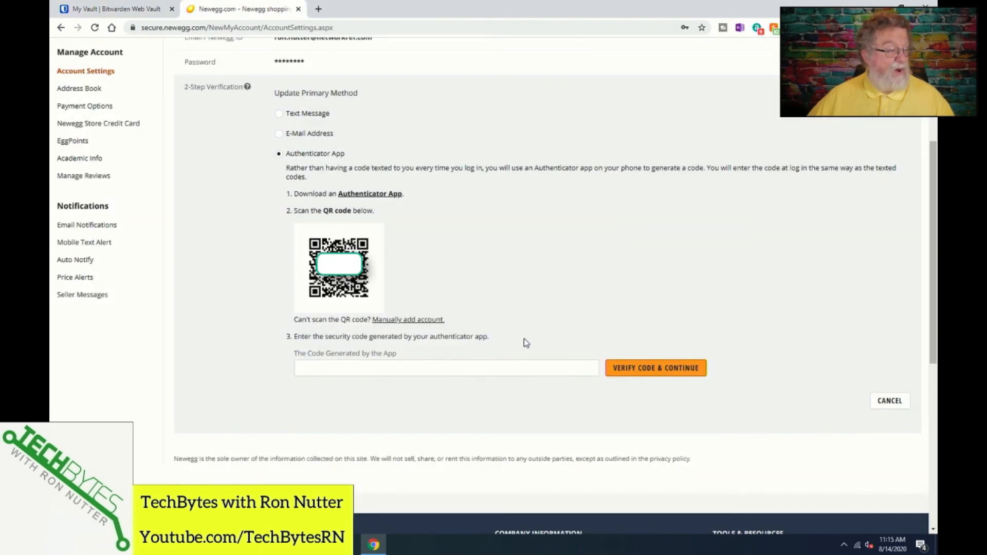
pyautogui.click(109, 9)
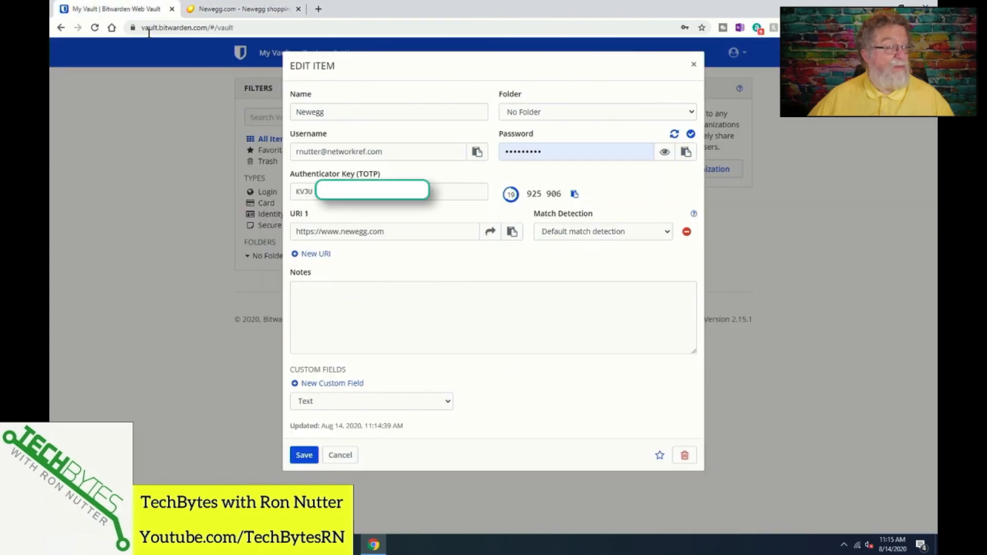
pyautogui.click(575, 194)
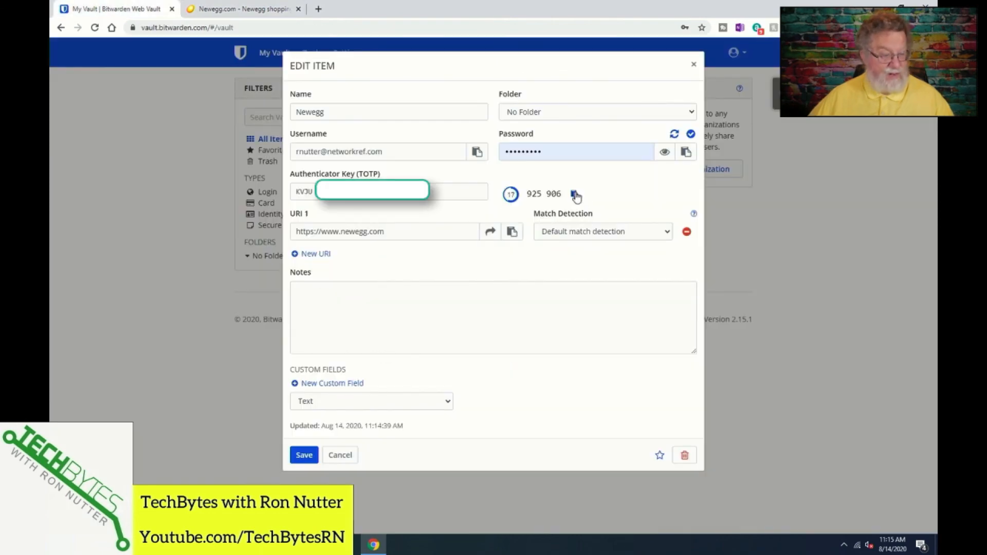
pyautogui.click(244, 10)
pyautogui.click(357, 366)
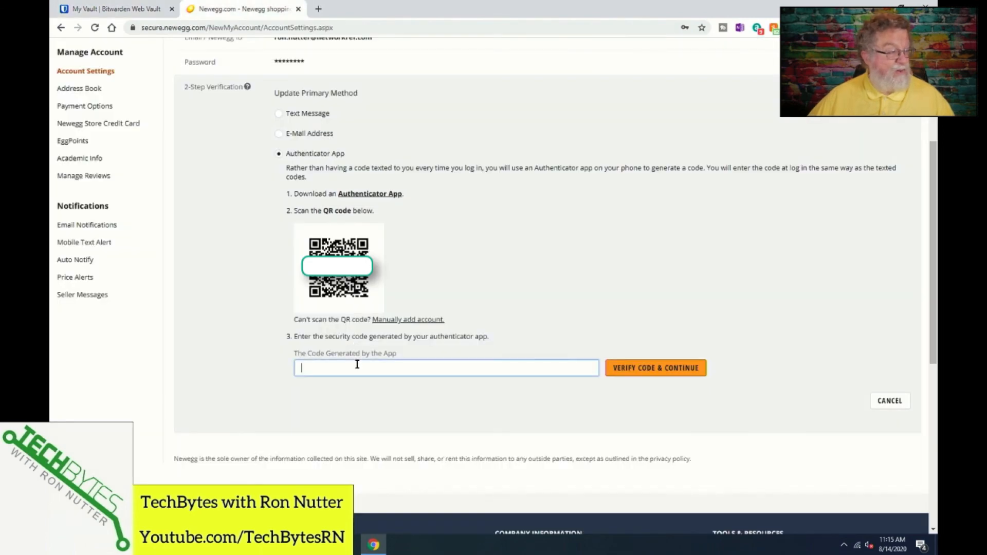
pyautogui.rightClick(358, 368)
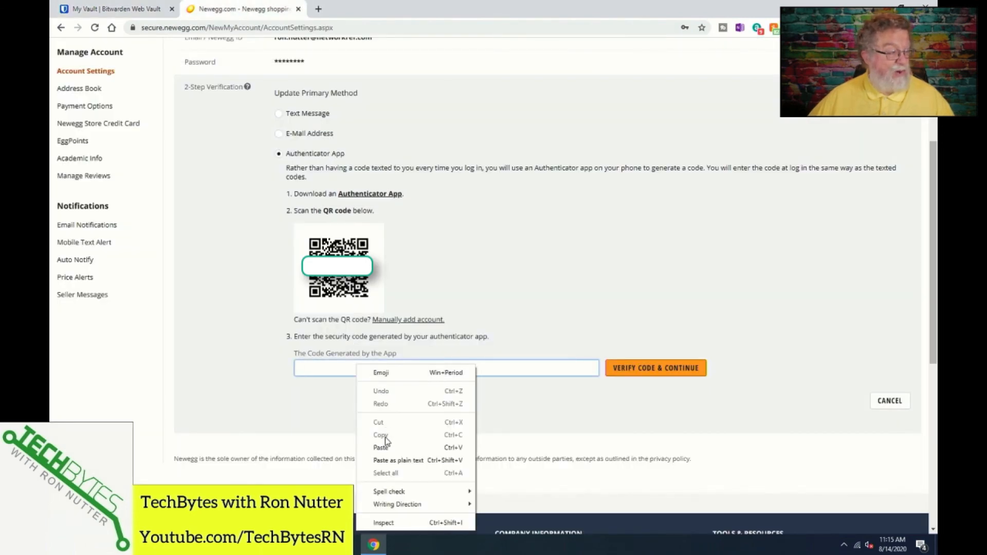
pyautogui.click(138, 6)
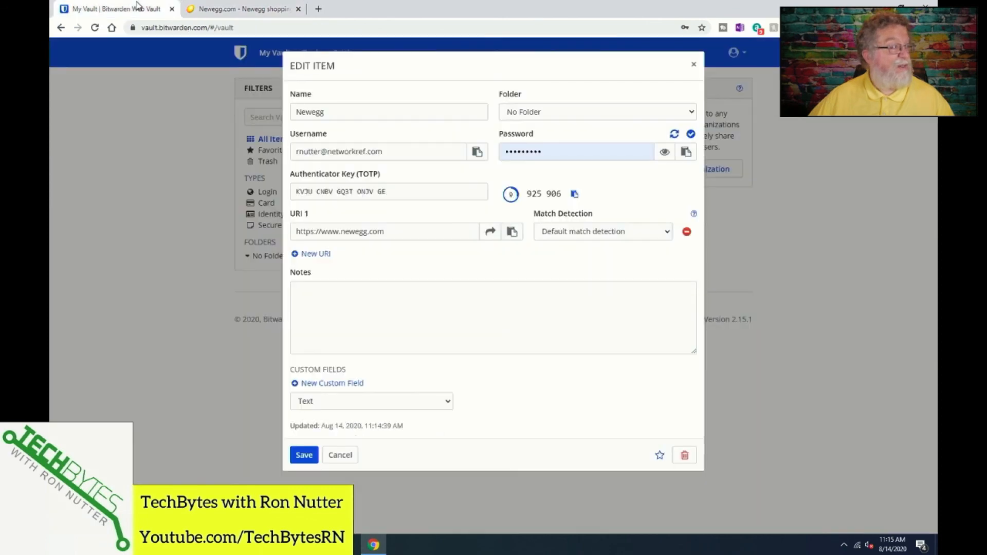
pyautogui.click(266, 9)
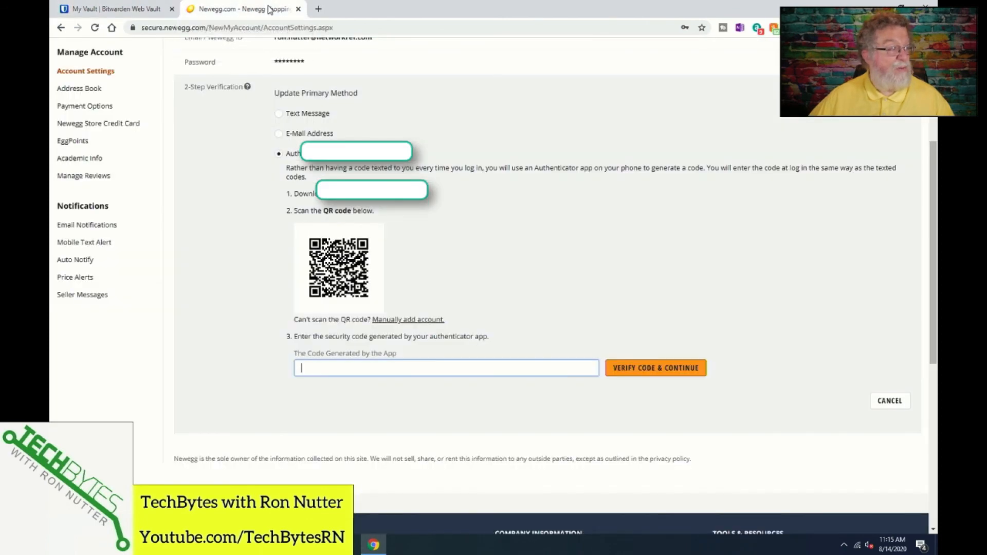
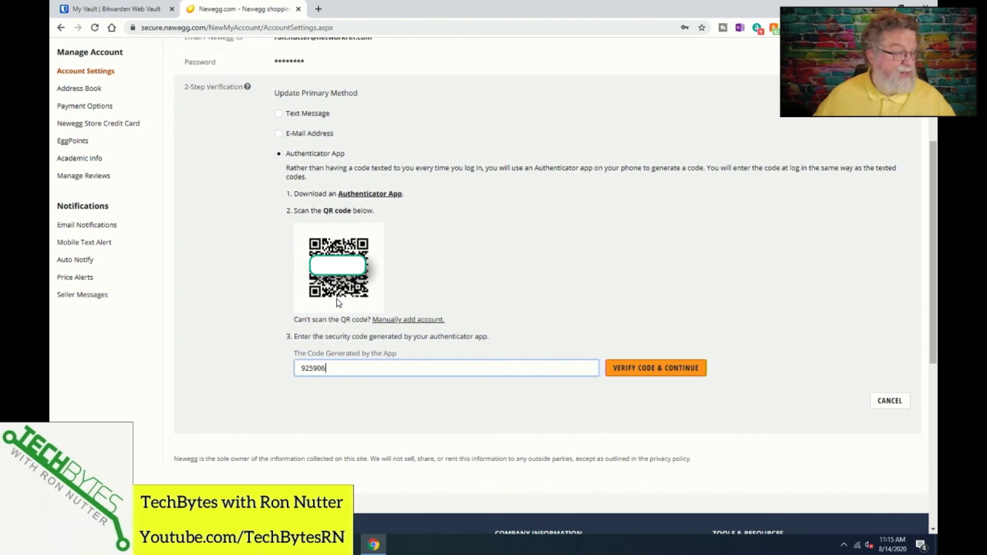
pyautogui.click(671, 372)
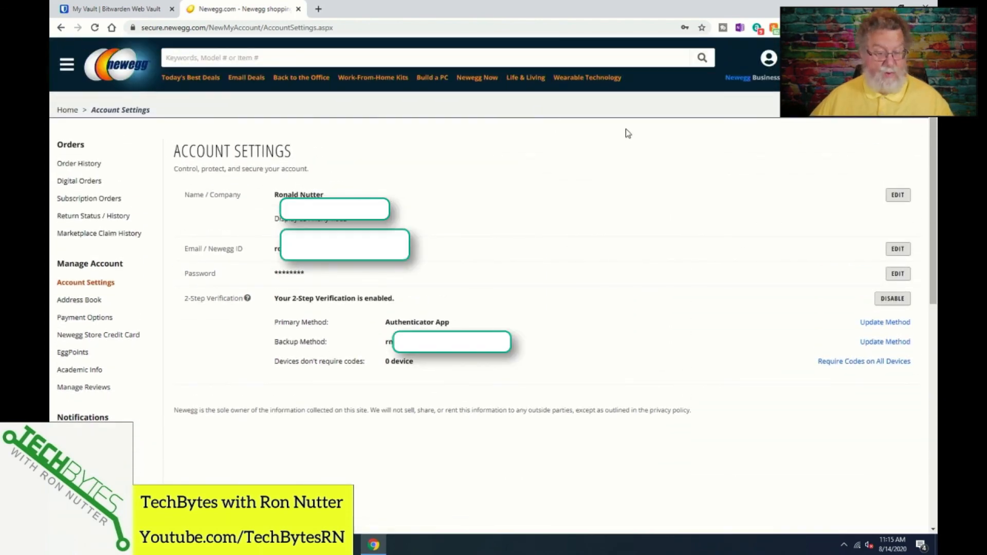
# Sign out of Newegg and sign back in with the browser's saved password
pyautogui.moveTo(806, 61)
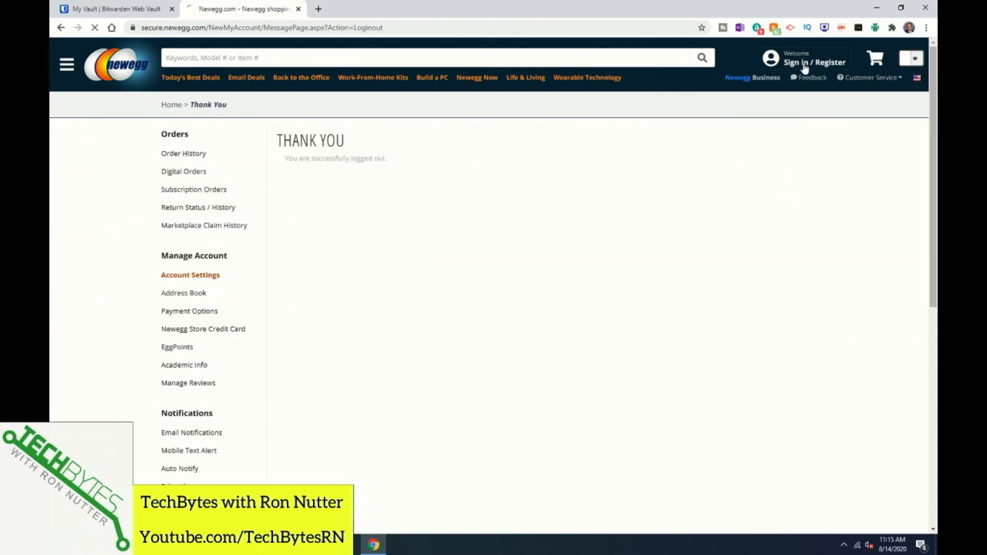
pyautogui.click(767, 63)
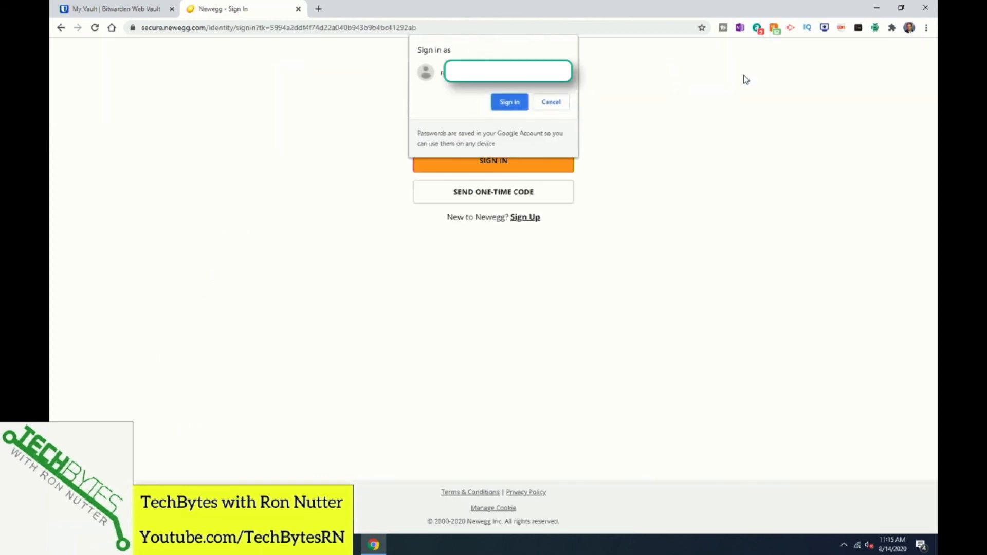
pyautogui.click(519, 102)
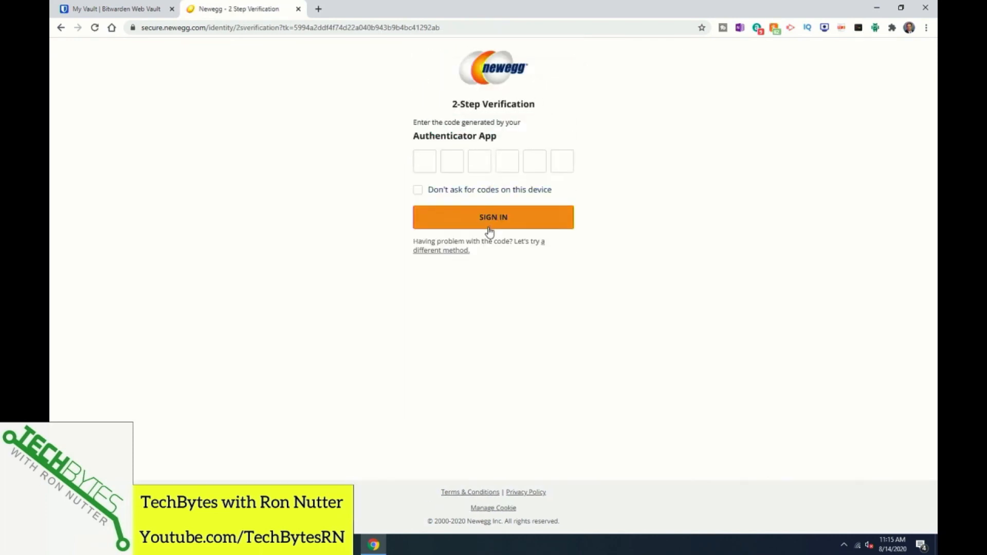
# Paste the vault's current TOTP code into the 2-step verification boxes and sign in
pyautogui.click(136, 9)
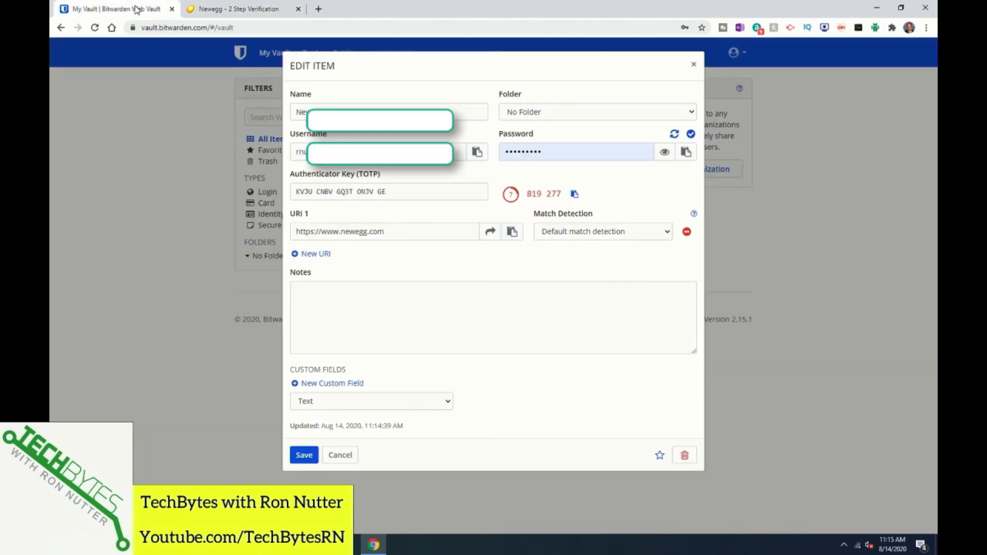
pyautogui.click(575, 195)
pyautogui.click(240, 10)
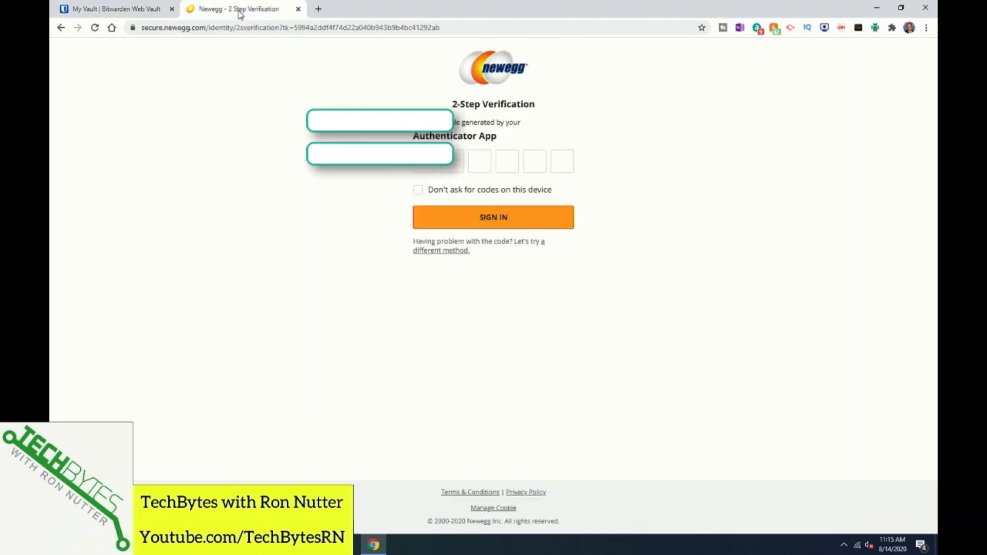
pyautogui.click(422, 159)
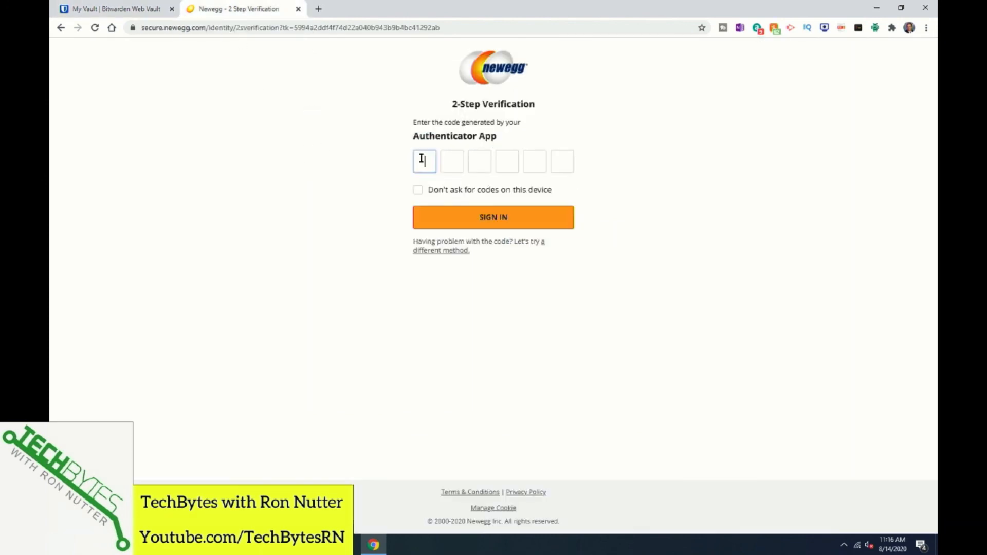
pyautogui.hotkey('ctrl', 'v')
pyautogui.click(453, 220)
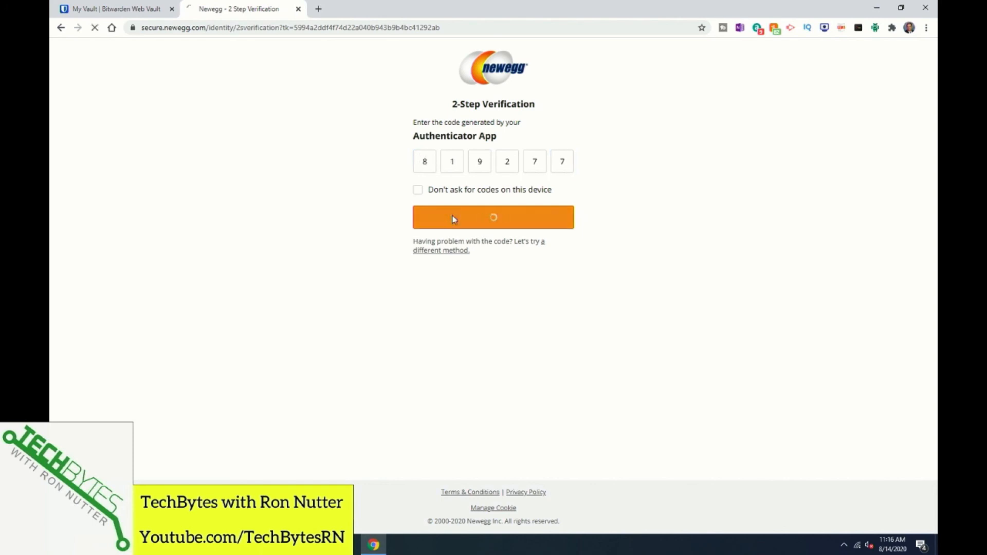